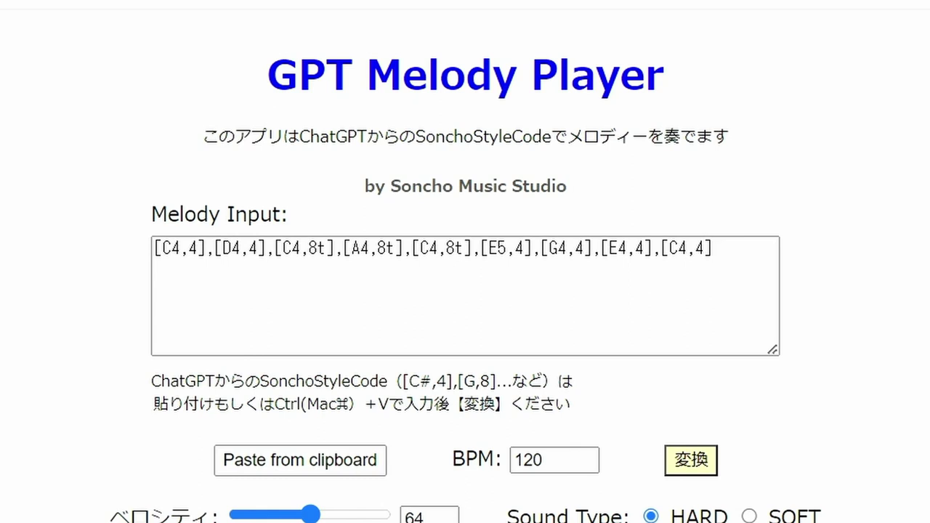
# Step: Replace the comma before the final C4 with '-' and G4's closing bracket with '|'
pyautogui.doubleClick(658, 249)
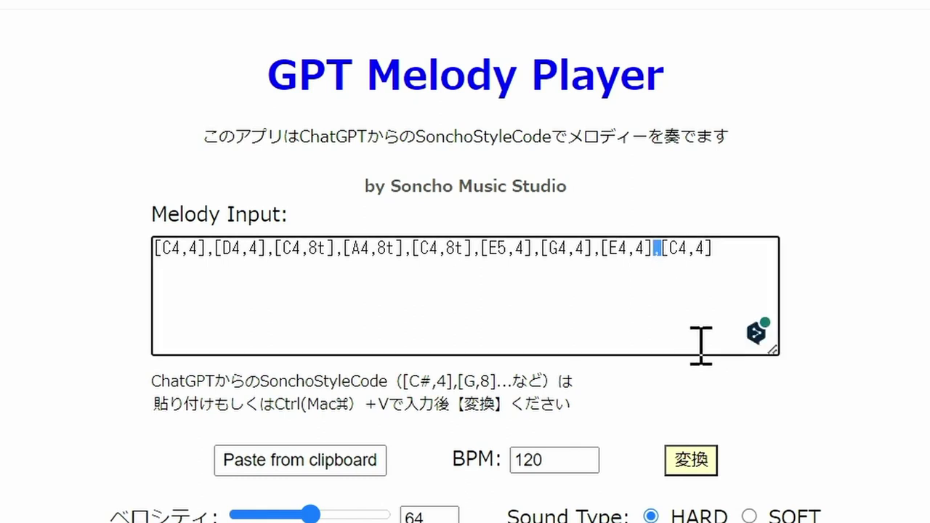
pyautogui.write('-')
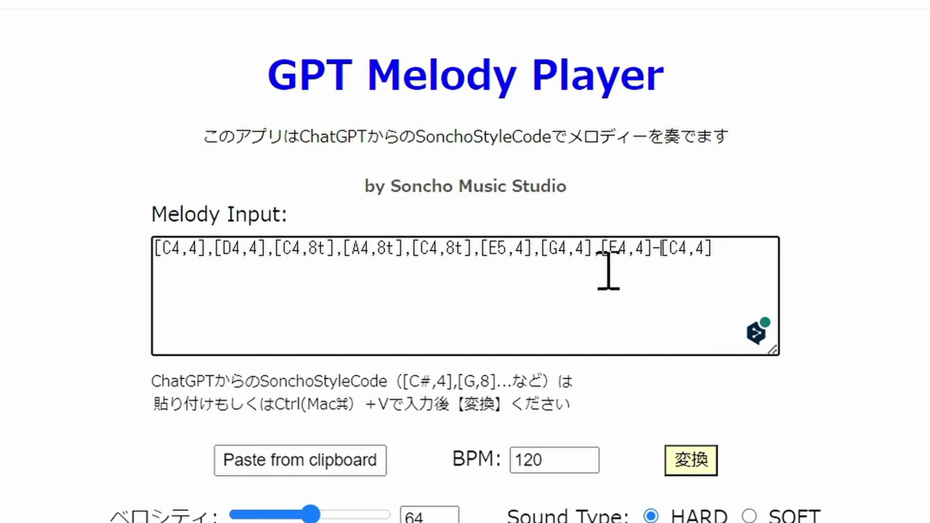
pyautogui.doubleClick(601, 249)
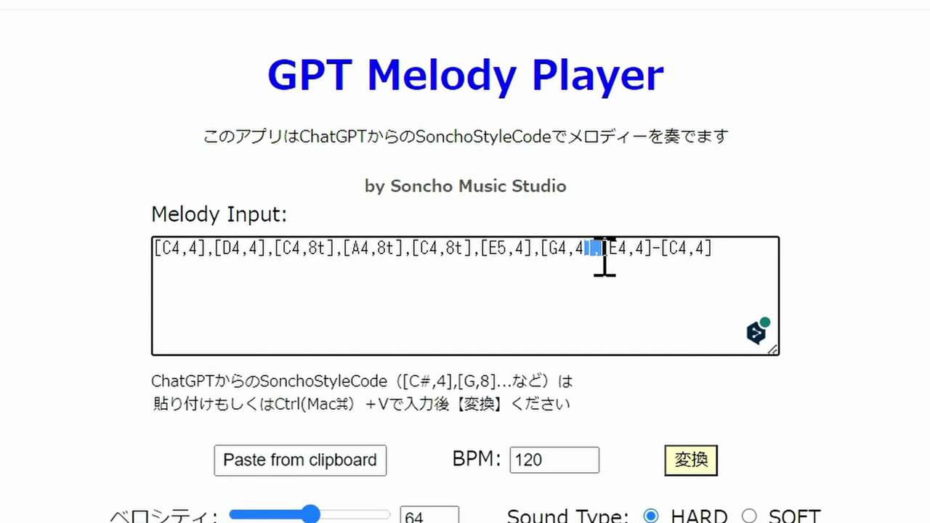
pyautogui.doubleClick(591, 254)
pyautogui.write('|')
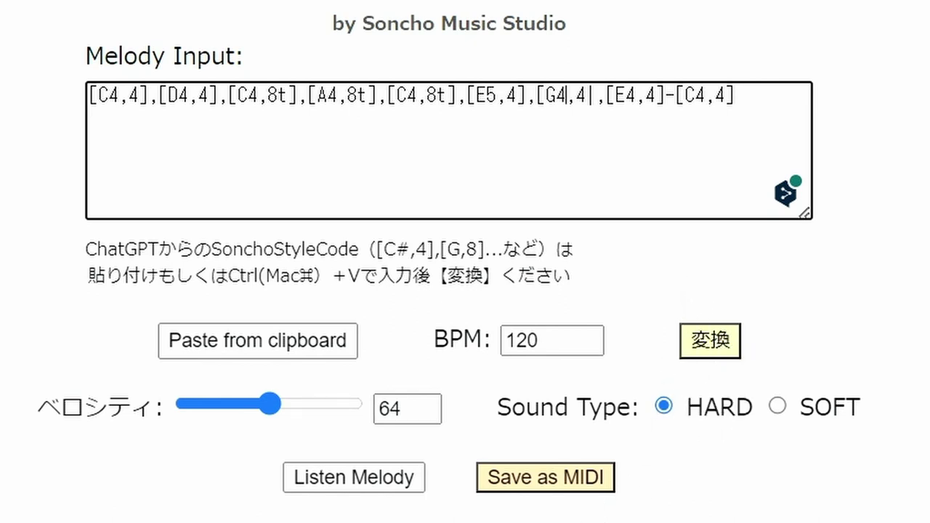
# Step: Run 変換 so the melody code again ends [G4,4],[E4,4],[C4,4]
pyautogui.click(716, 357)
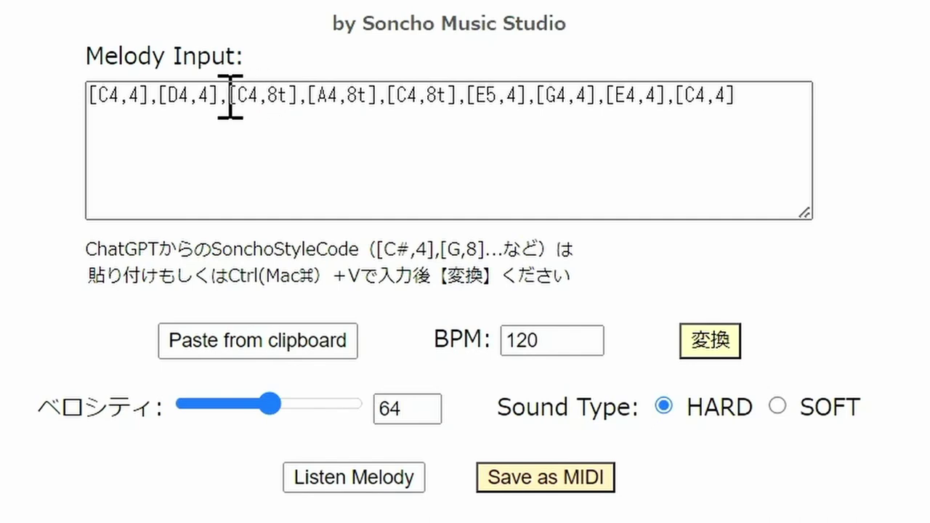
pyautogui.moveTo(229, 96); pyautogui.dragTo(471, 98)
pyautogui.click(425, 150)
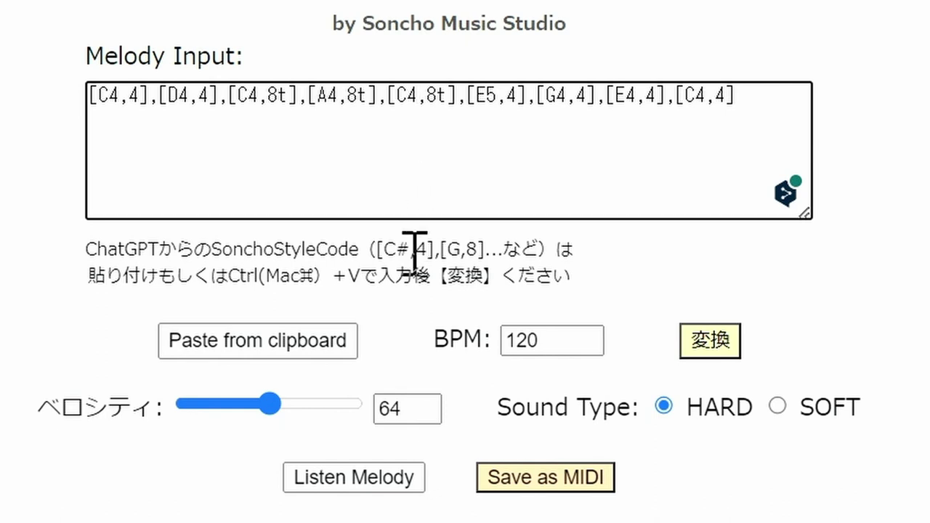
pyautogui.click(342, 476)
pyautogui.click(341, 478)
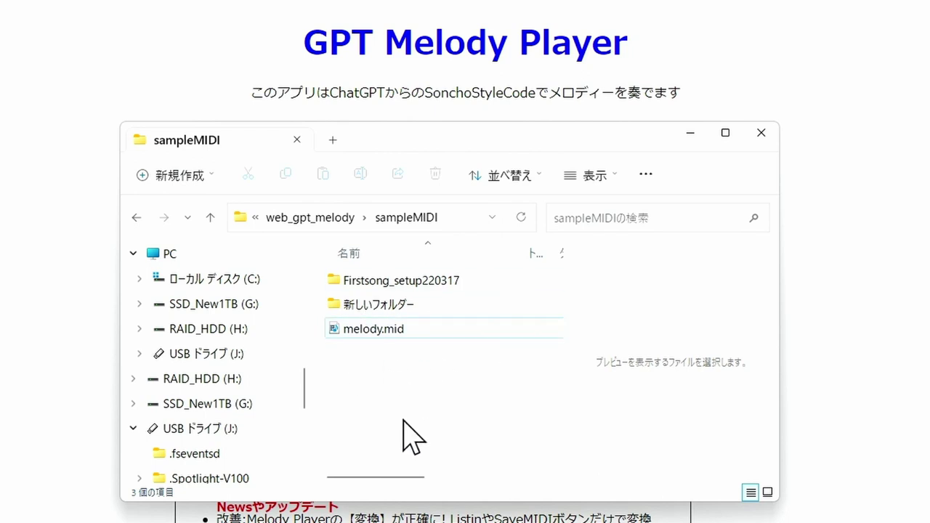
# Step: Play melody.mid in the sampleMIDI preview pane, then move the Explorer window to the lower right
pyautogui.click(363, 334)
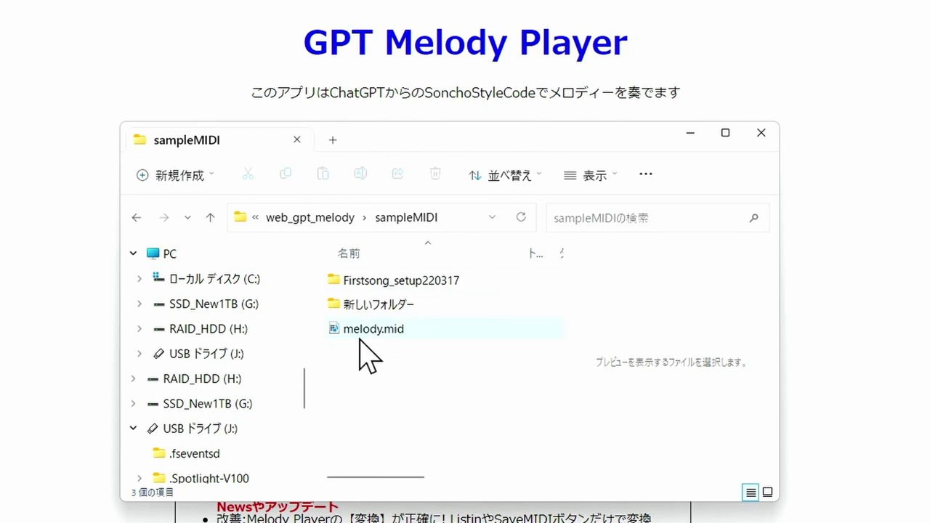
pyautogui.click(672, 438)
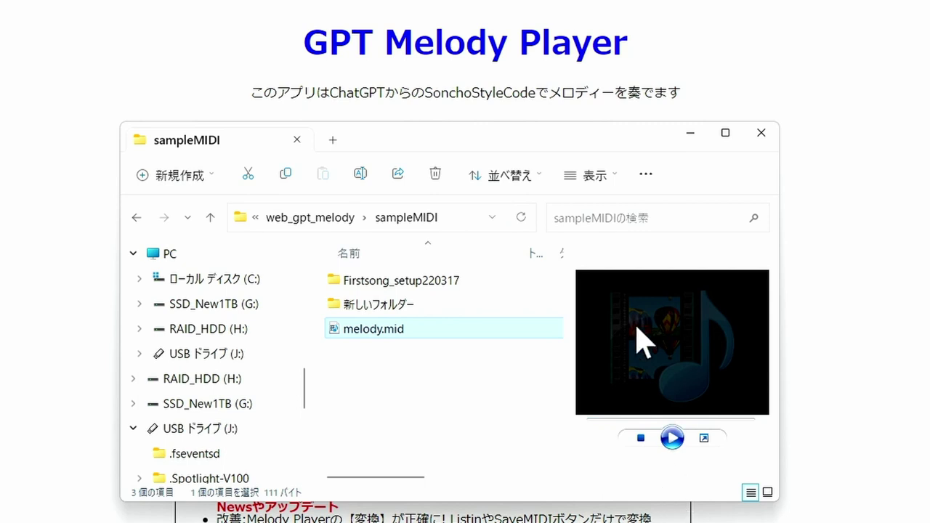
pyautogui.moveTo(614, 153); pyautogui.dragTo(929, 304)
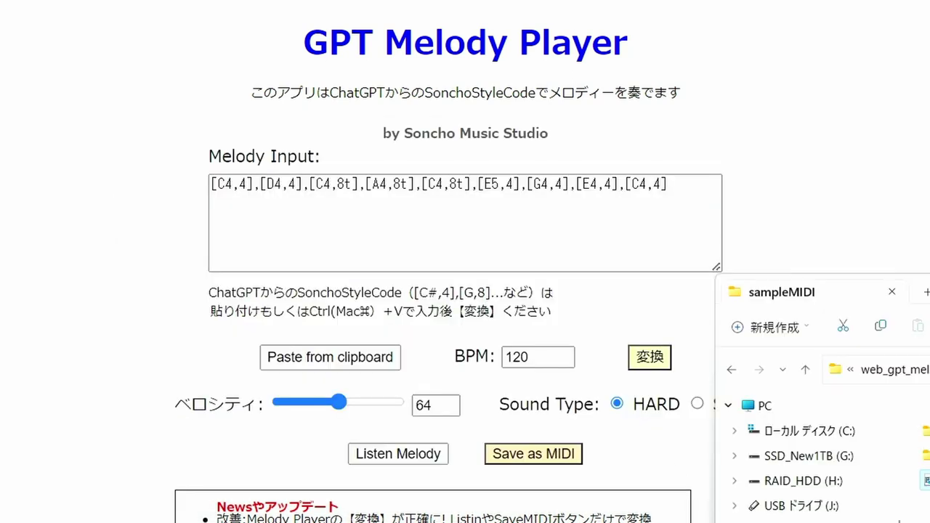
# Step: Delete the old melody code and paste the dotted-note melody from [C4,d8],[D4,16] to [C4,d4]
pyautogui.click(675, 185)
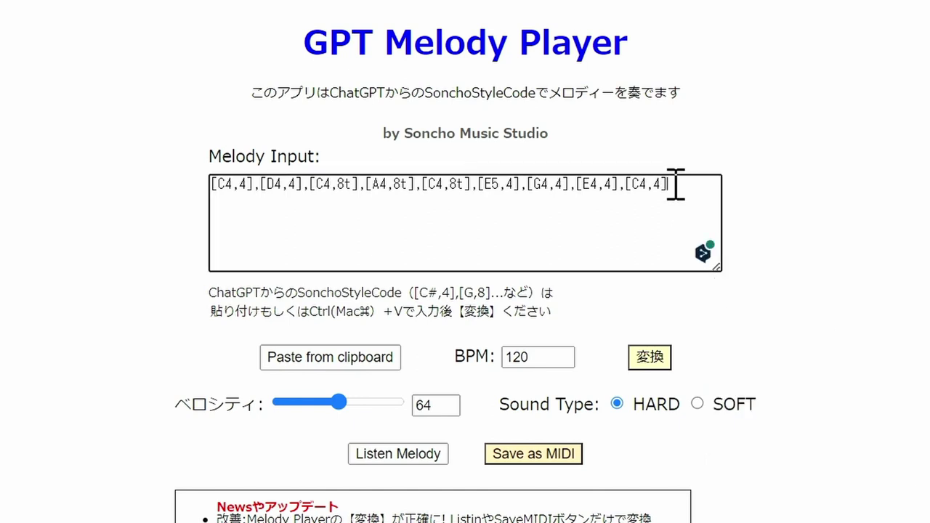
pyautogui.moveTo(676, 185); pyautogui.dragTo(192, 211)
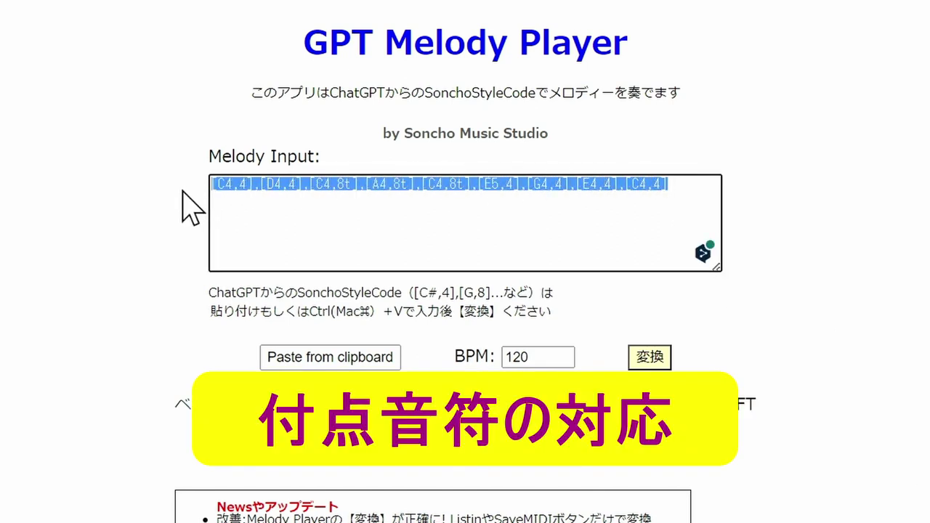
pyautogui.press('BackSpace')
pyautogui.write('[C4,d8],[D4,16],[C4,d8],[A4,16],[C4,8t],[C4,8t],[C4,8t],[E5,4],[G4,4],[C4,8t],[E4,8t],[D4,8t],[C4,d4]')
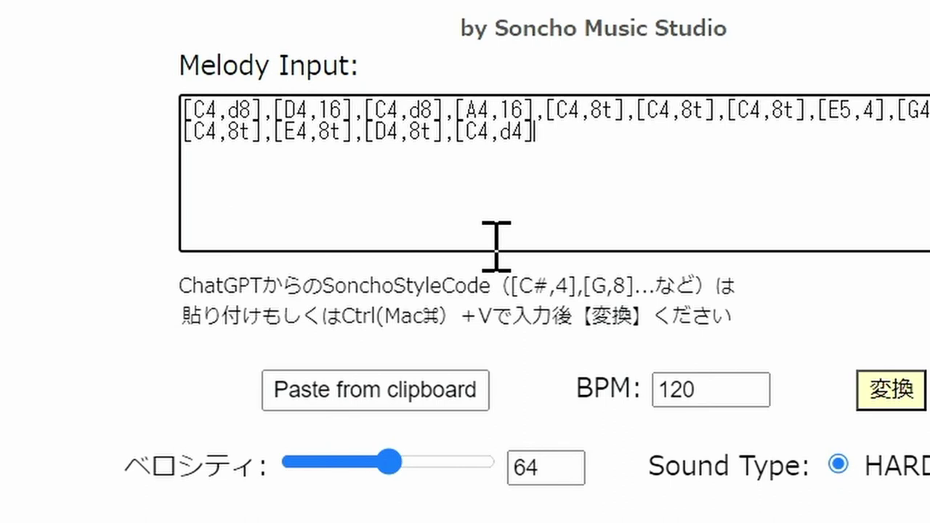
# Step: Change the sixth and seventh triplet notes from C4 to E4 and D4, and set velocity 64→41
pyautogui.moveTo(569, 110); pyautogui.dragTo(775, 114)
pyautogui.click(693, 149)
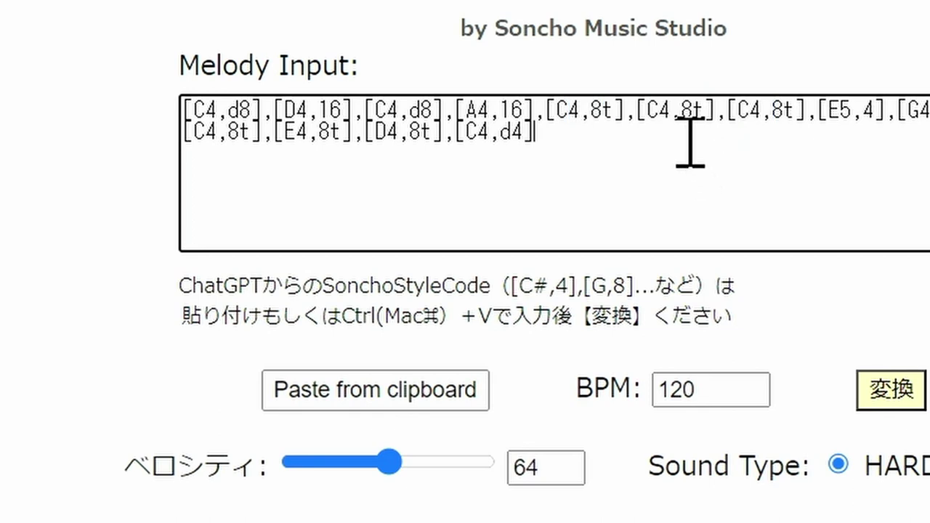
pyautogui.click(650, 113)
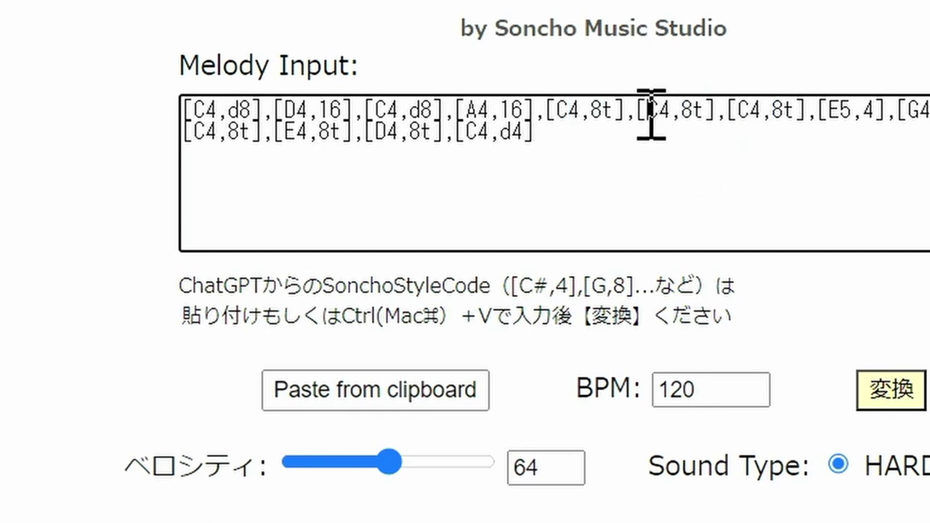
pyautogui.moveTo(651, 113); pyautogui.dragTo(660, 114)
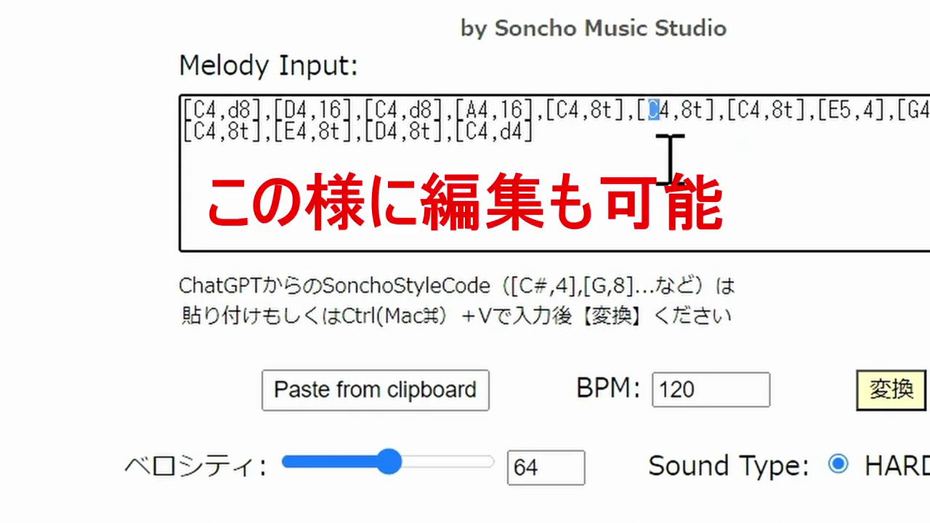
pyautogui.write('E')
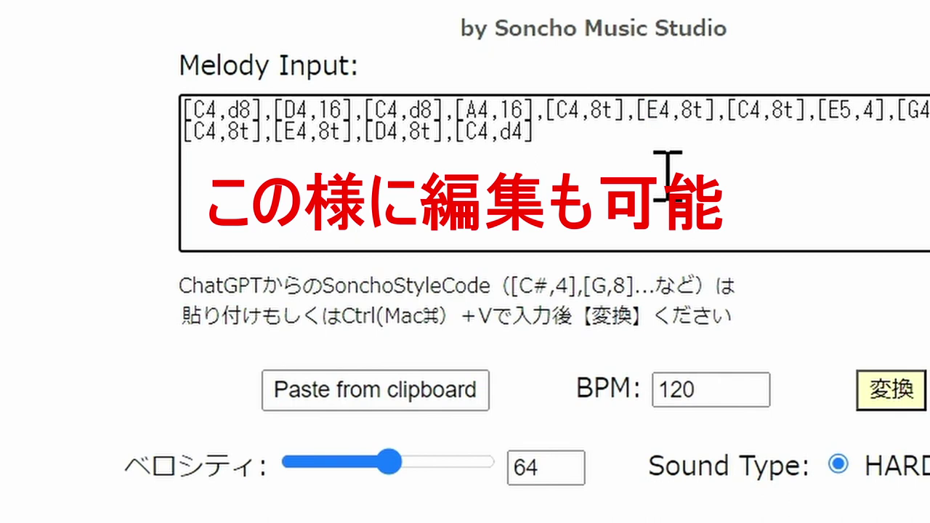
pyautogui.click(741, 112)
pyautogui.moveTo(749, 109); pyautogui.dragTo(750, 115)
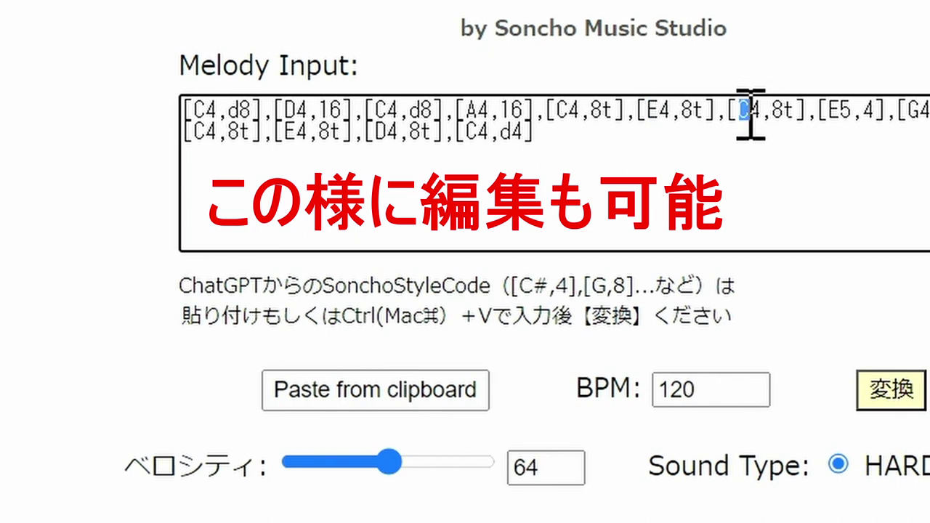
pyautogui.write('D')
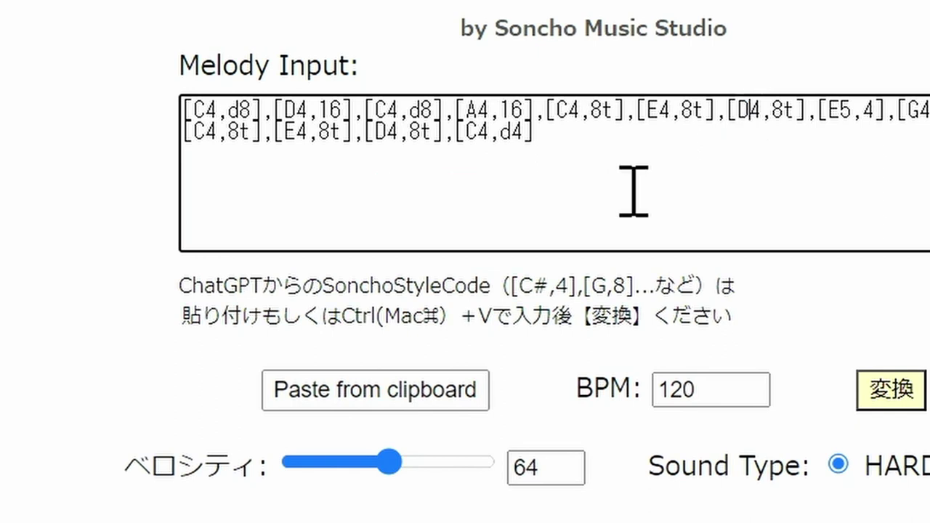
pyautogui.moveTo(389, 463); pyautogui.dragTo(355, 463)
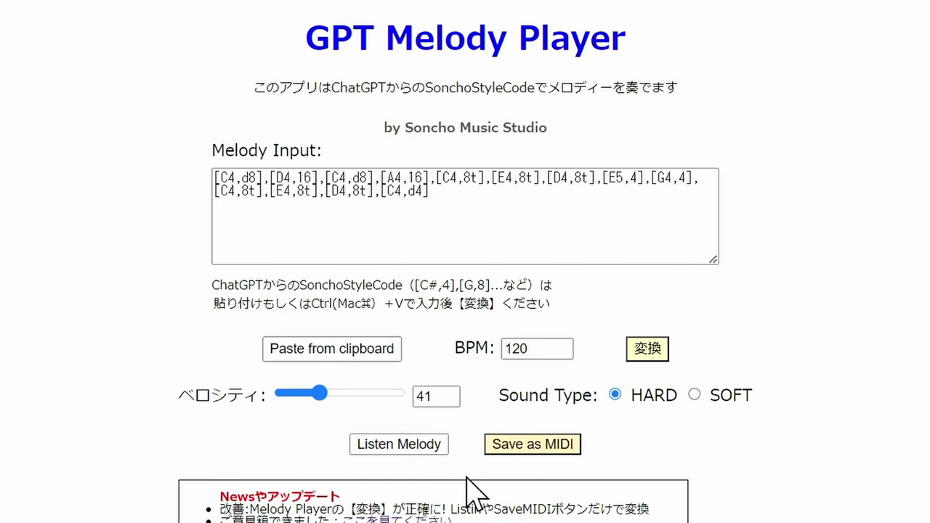
# Step: Export the edited melody with Save as MIDI, saving it as melody (1).mid in sampleMIDI
pyautogui.click(525, 447)
pyautogui.click(534, 441)
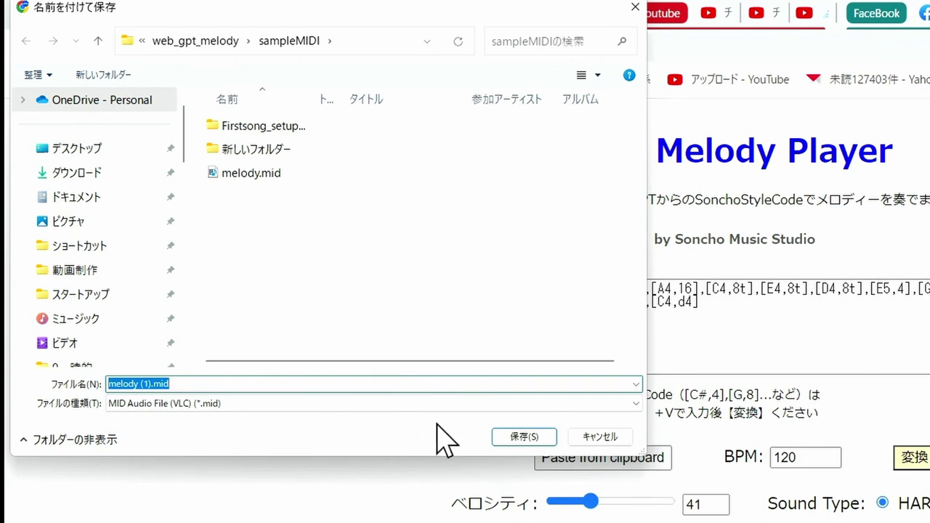
pyautogui.click(513, 438)
# Step: Select melody (1).mid in the sampleMIDI window and play it in the preview pane
pyautogui.moveTo(274, 513)
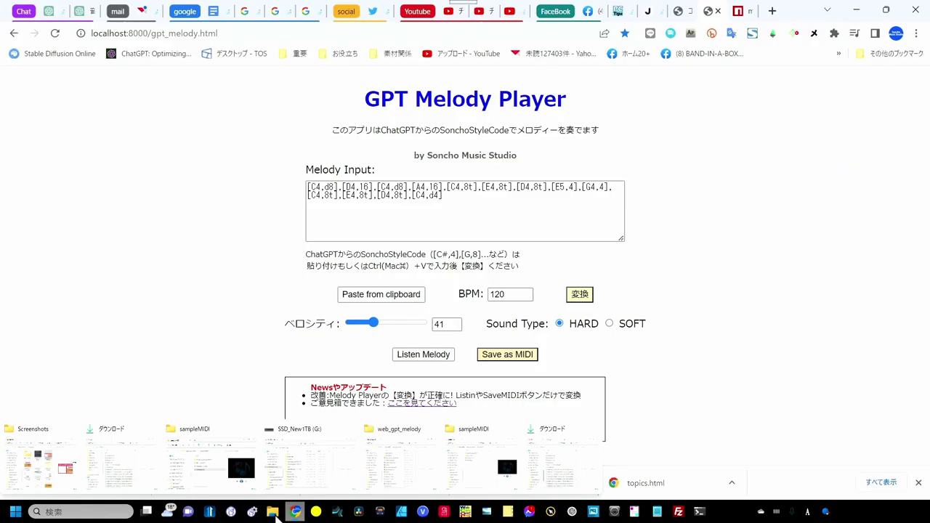
pyautogui.click(474, 458)
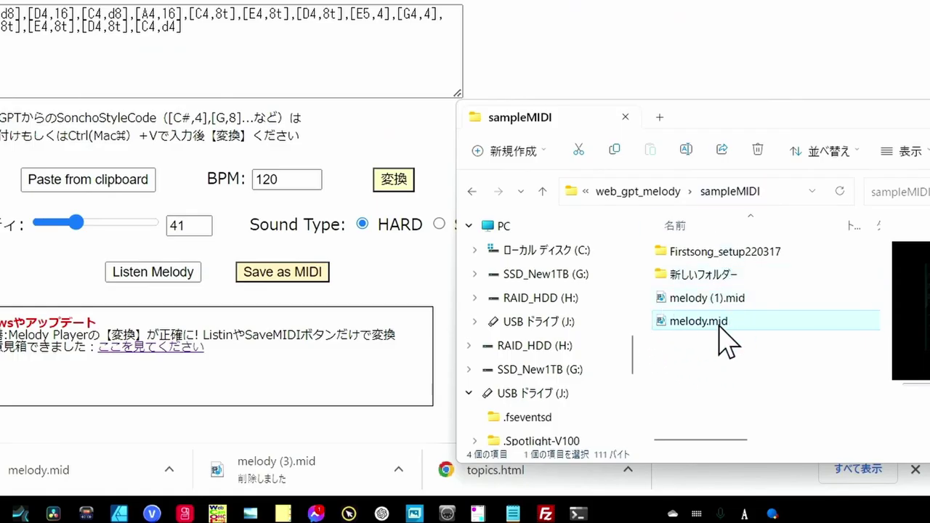
pyautogui.click(686, 300)
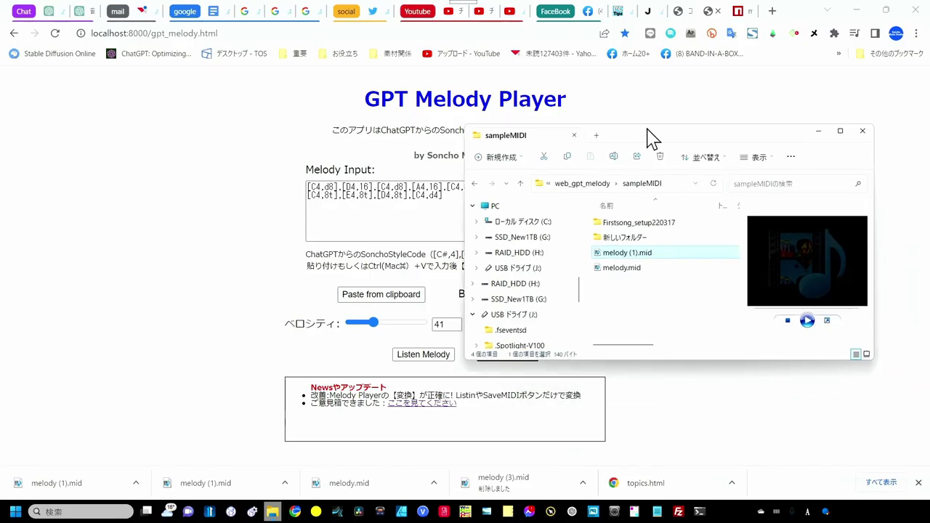
pyautogui.moveTo(651, 137); pyautogui.dragTo(468, 159)
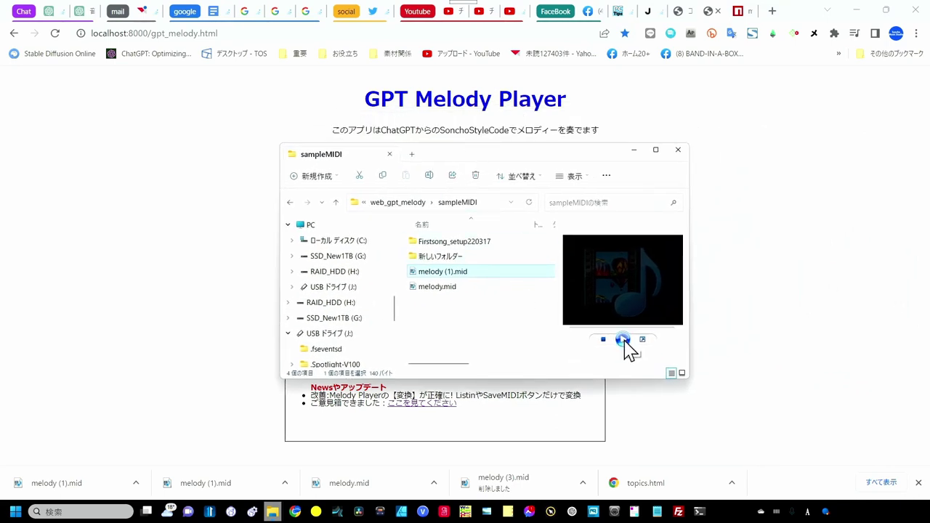
pyautogui.click(623, 340)
# Step: Open the local melody prompt generator from お役立ち > Webアプリ and generate a C major, 120 BPM prompt
pyautogui.click(343, 54)
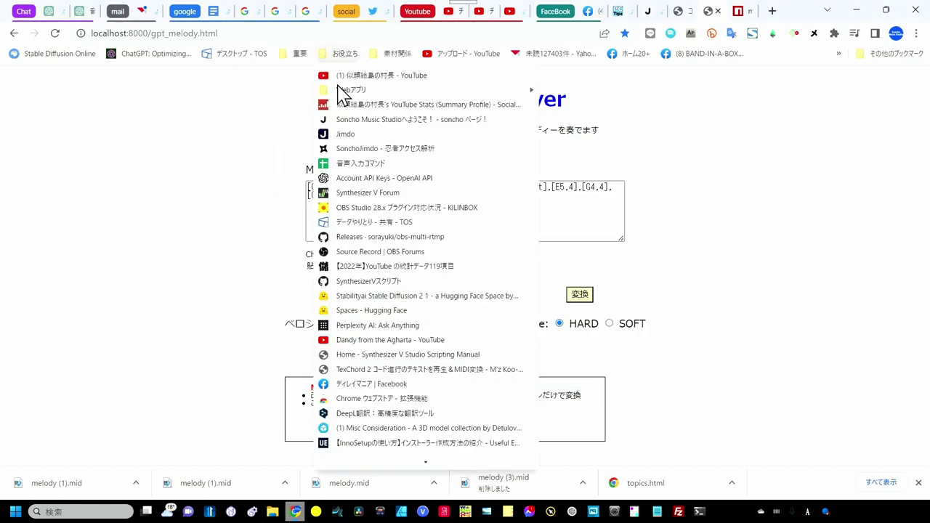
pyautogui.moveTo(339, 93)
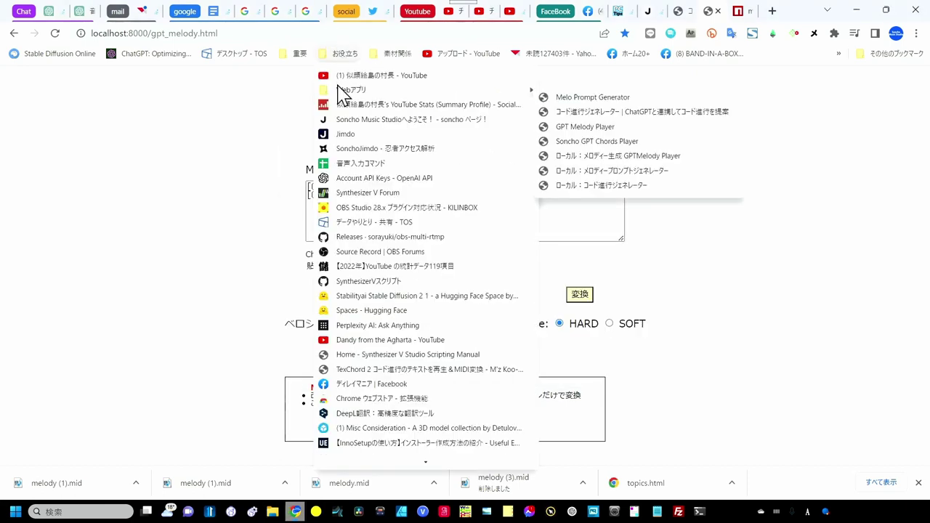
pyautogui.click(560, 176)
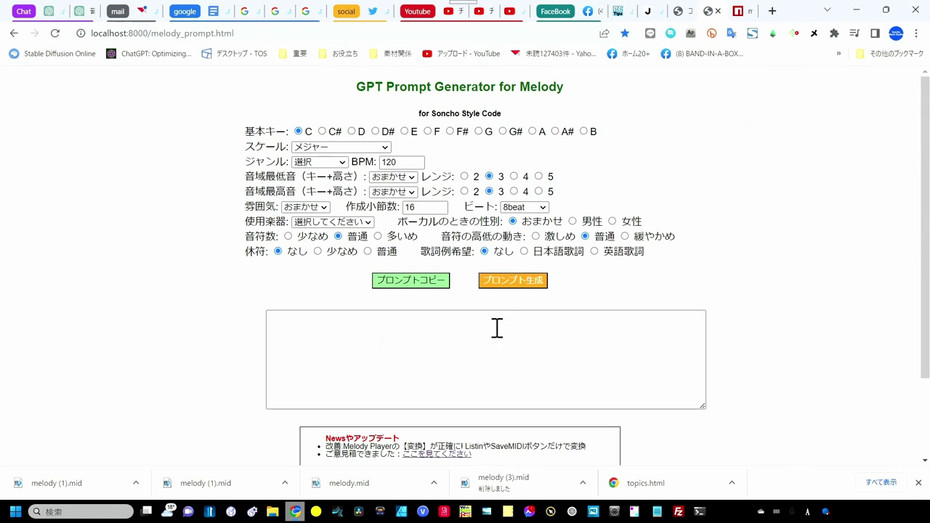
pyautogui.click(528, 285)
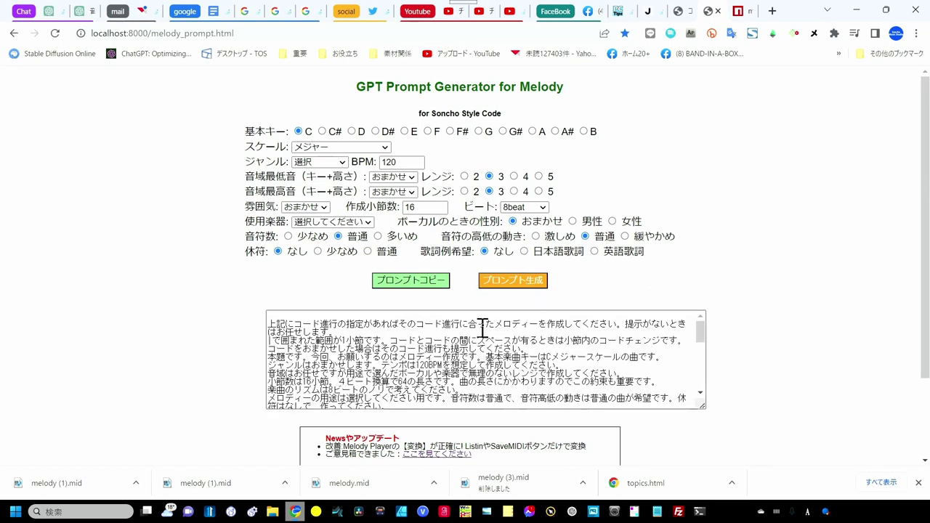